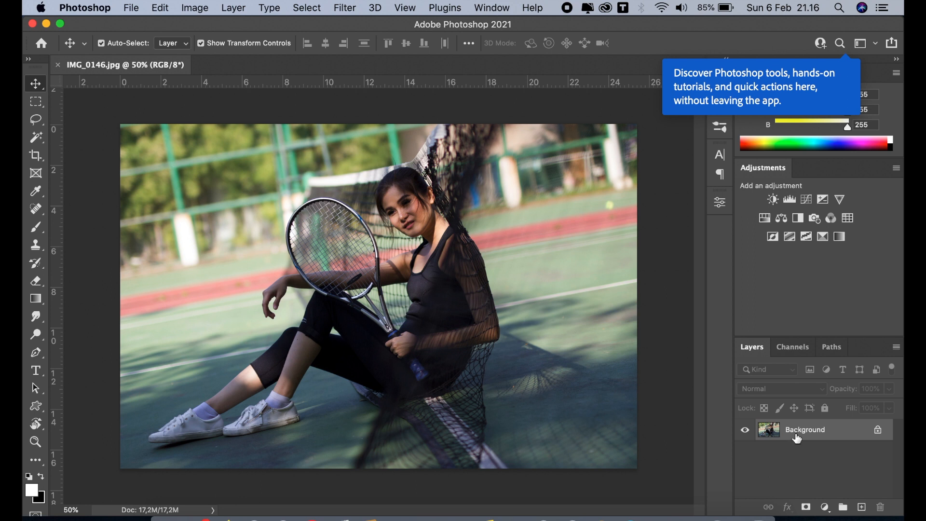
# Duplicate the Background layer and open the copy in the Camera Raw filter.
pyautogui.moveTo(796, 438); pyautogui.dragTo(861, 502)
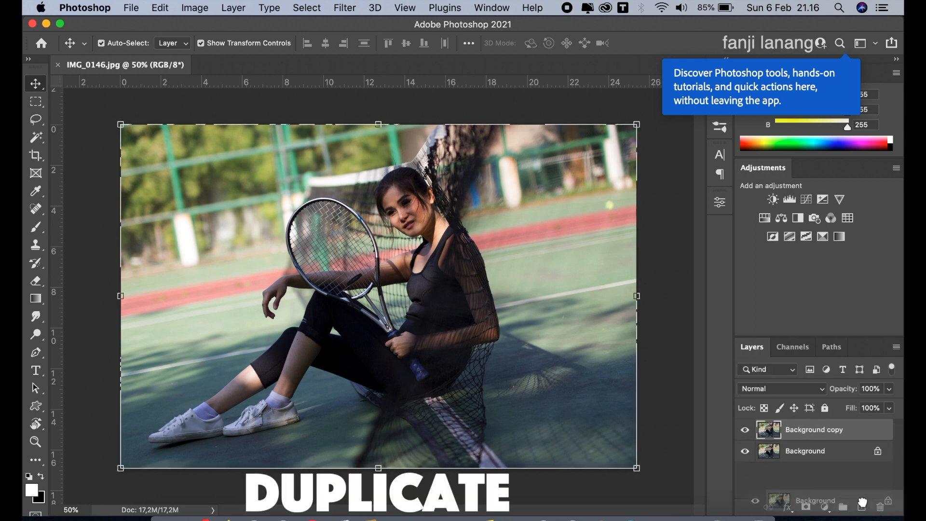
pyautogui.click(351, 8)
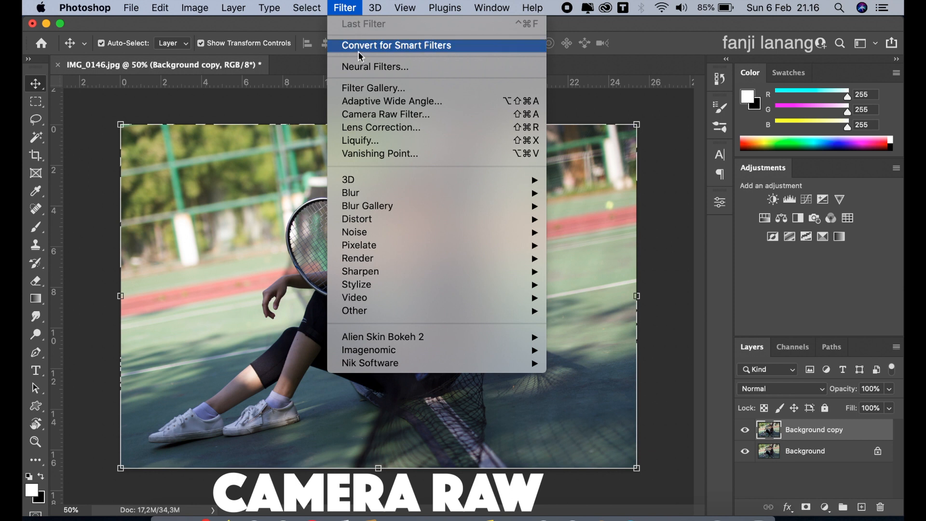
pyautogui.click(366, 115)
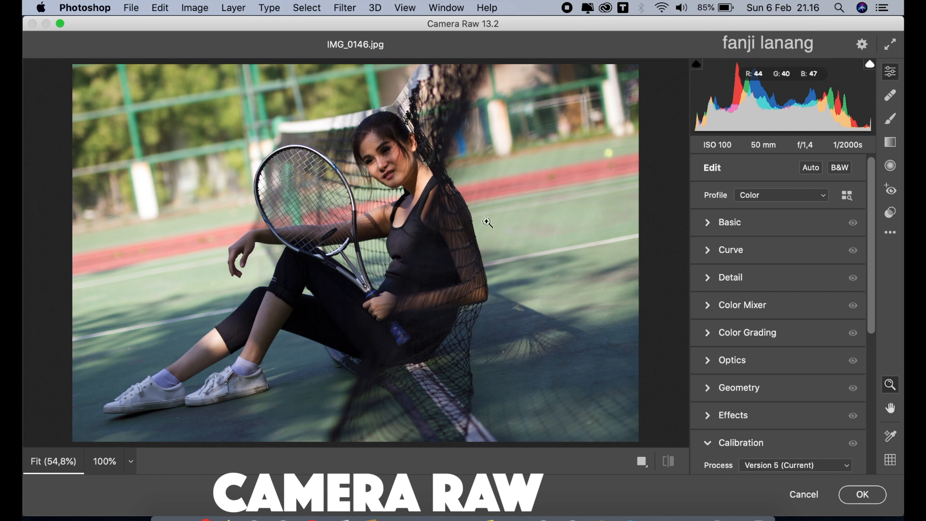
# In the Basic adjustments, set Highlights to -100, Shadows to +100 and Blacks to -50.
pyautogui.click(709, 223)
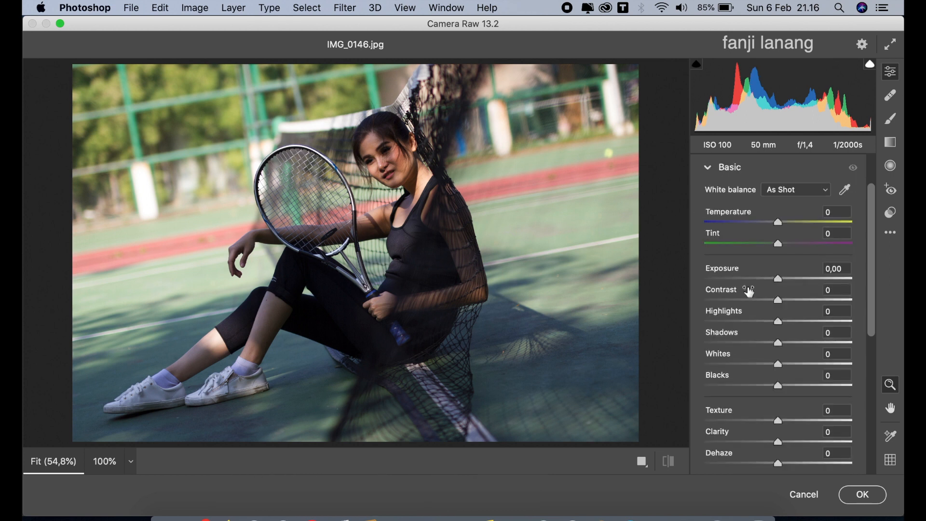
pyautogui.moveTo(777, 322); pyautogui.dragTo(695, 324)
pyautogui.click(805, 342)
pyautogui.moveTo(807, 345); pyautogui.dragTo(897, 364)
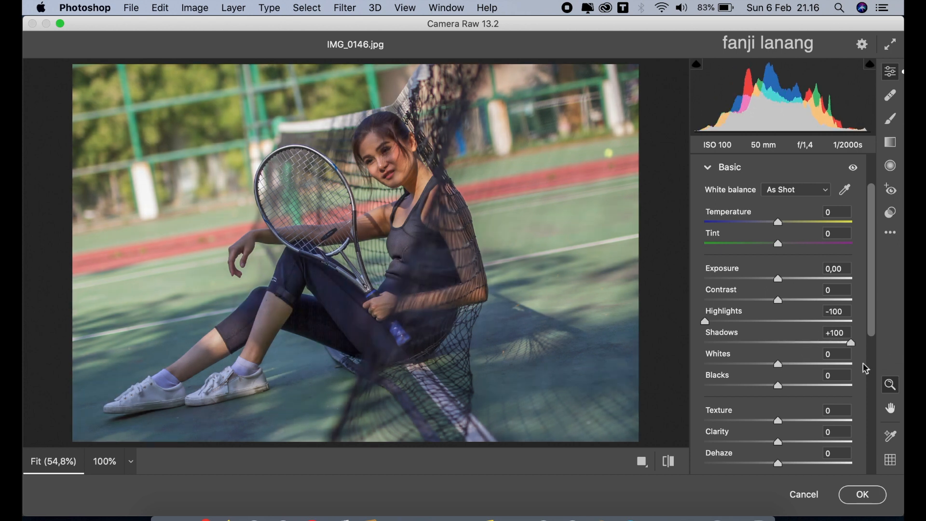
pyautogui.click(750, 385)
pyautogui.moveTo(748, 386); pyautogui.dragTo(744, 396)
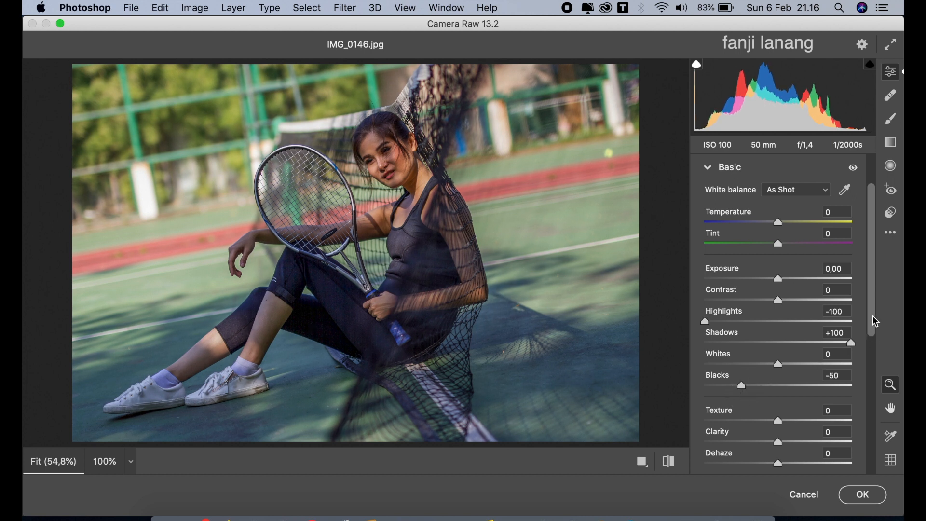
# Set Clarity to +5 and slightly reduce the photo's overall color intensity in the Basic adjustments.
pyautogui.moveTo(875, 321); pyautogui.dragTo(873, 349)
pyautogui.moveTo(780, 384); pyautogui.dragTo(788, 390)
pyautogui.moveTo(871, 343); pyautogui.dragTo(871, 370)
pyautogui.moveTo(764, 396); pyautogui.dragTo(761, 399)
pyautogui.moveTo(874, 313); pyautogui.dragTo(876, 252)
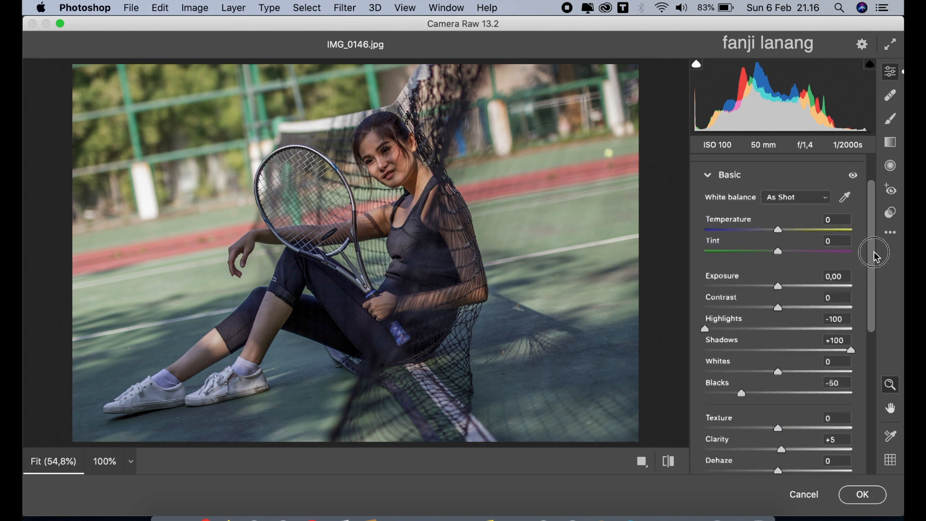
pyautogui.click(710, 181)
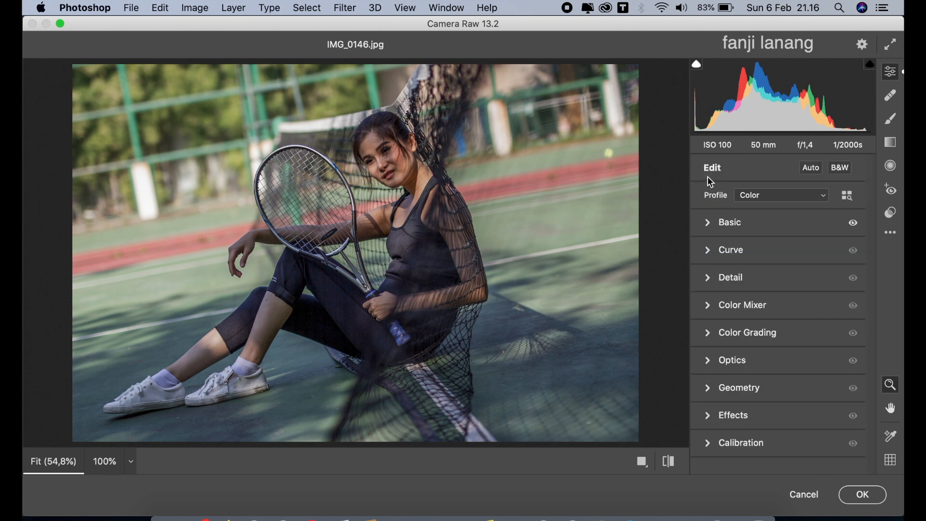
# Darken the point curve with a shadow point at input 62, output 45 and a highlight point at input 193, output 176.
pyautogui.click(713, 254)
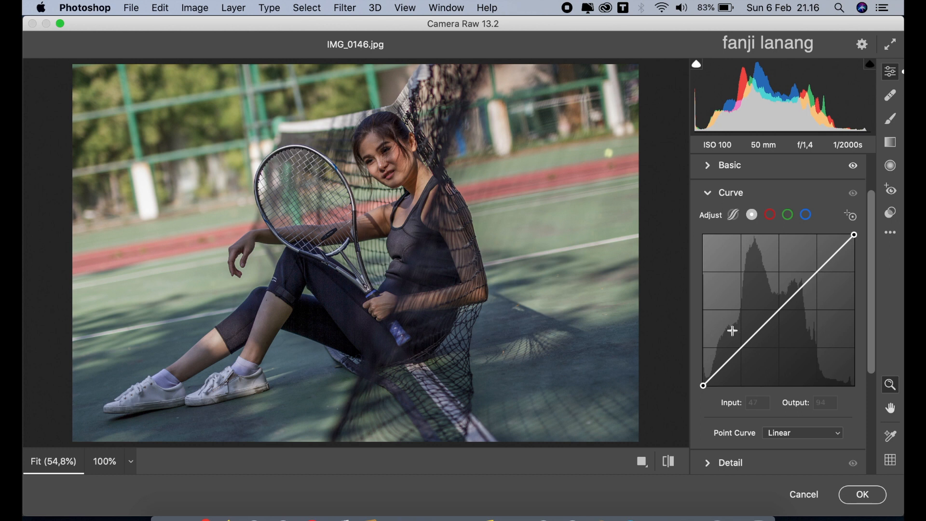
pyautogui.click(740, 349)
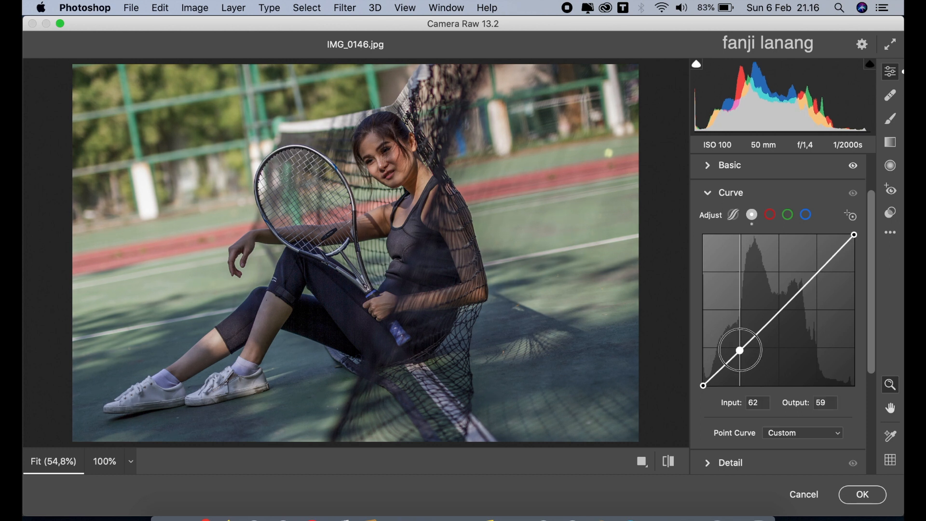
pyautogui.moveTo(740, 351); pyautogui.dragTo(740, 359)
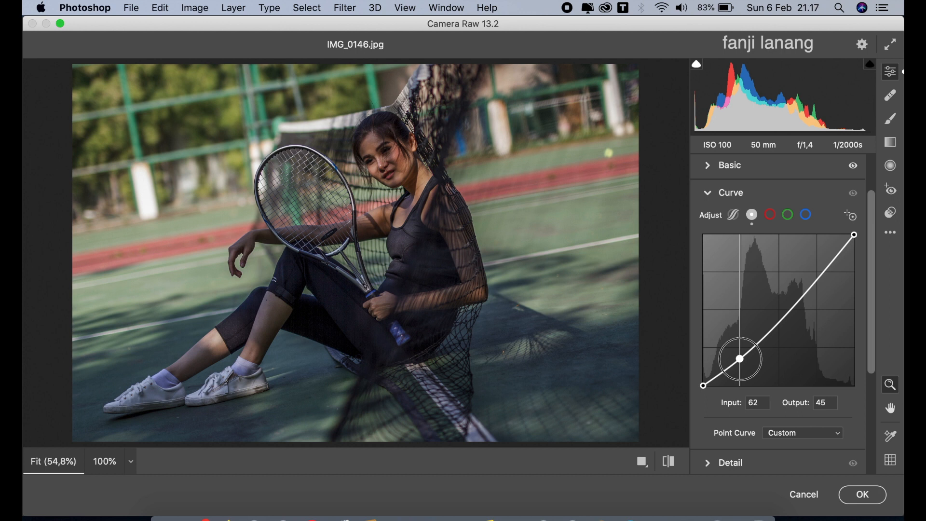
pyautogui.moveTo(817, 277); pyautogui.dragTo(818, 281)
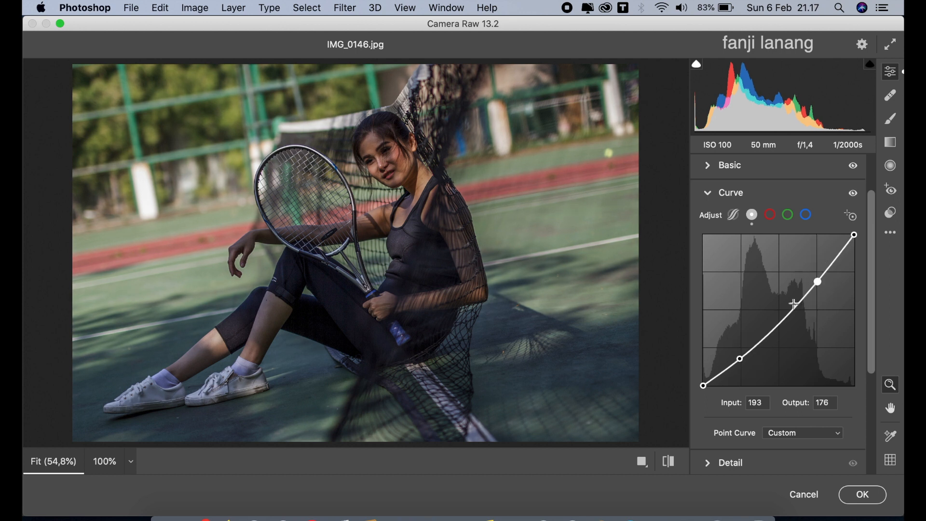
# Add a midtone curve point at input 130, output 110 and adjust the shadow point to input 64, output 44.
pyautogui.click(779, 321)
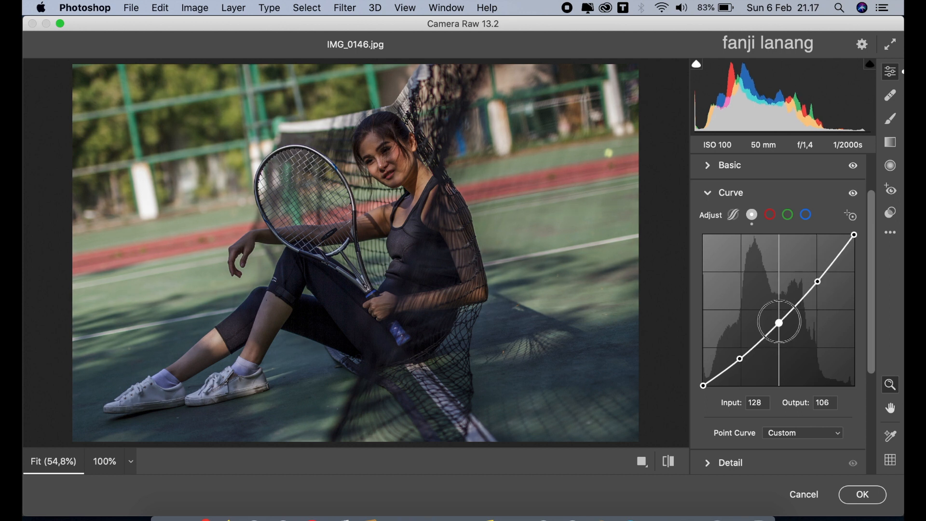
pyautogui.click(740, 359)
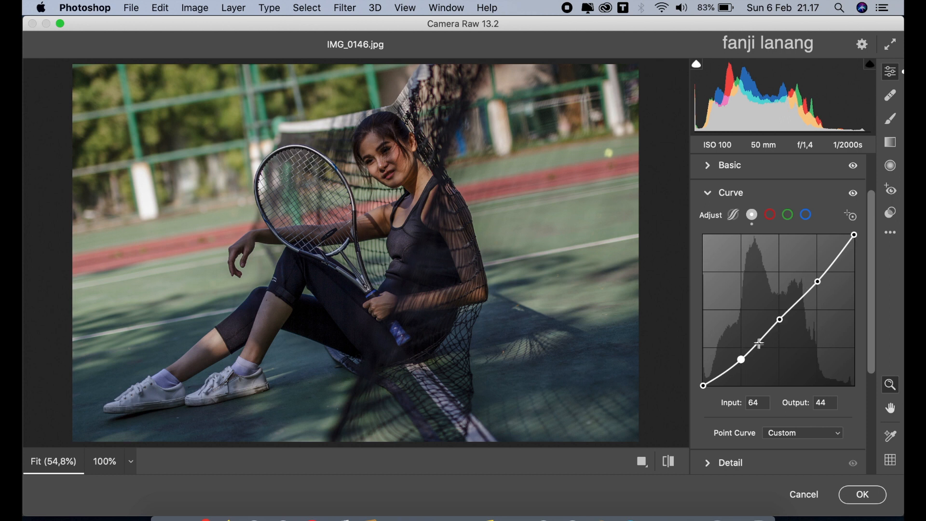
pyautogui.moveTo(780, 320); pyautogui.dragTo(781, 319)
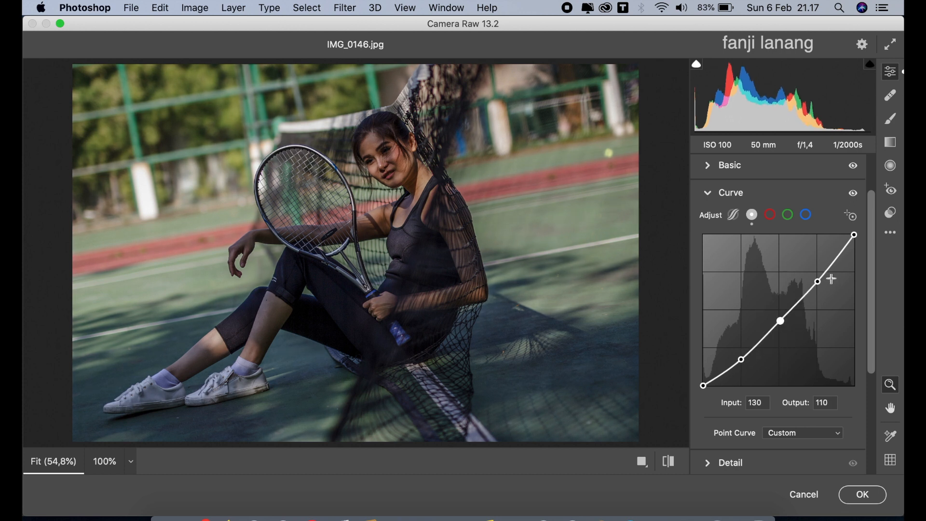
pyautogui.click(709, 194)
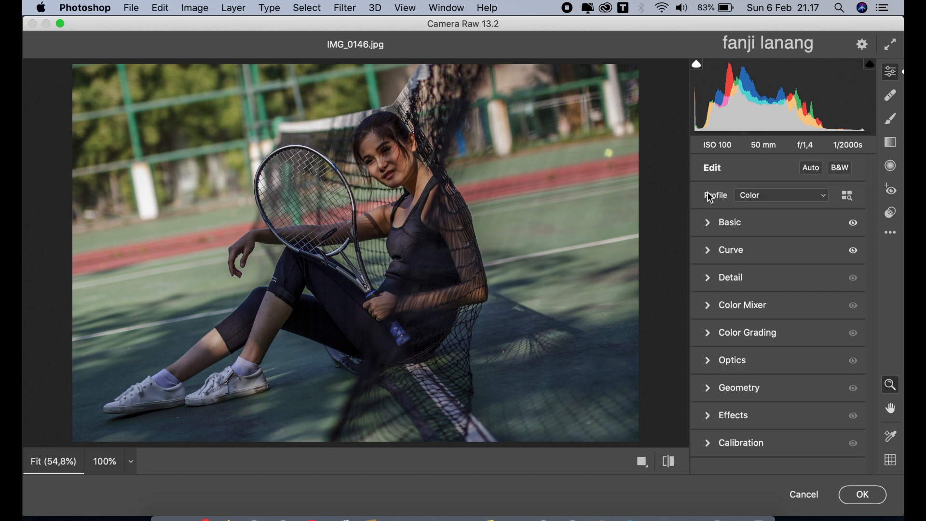
# In the Color Mixer, set the hue of Reds to +2, Oranges to +7, Yellows to +55 and Greens to +55.
pyautogui.click(713, 309)
pyautogui.click(711, 247)
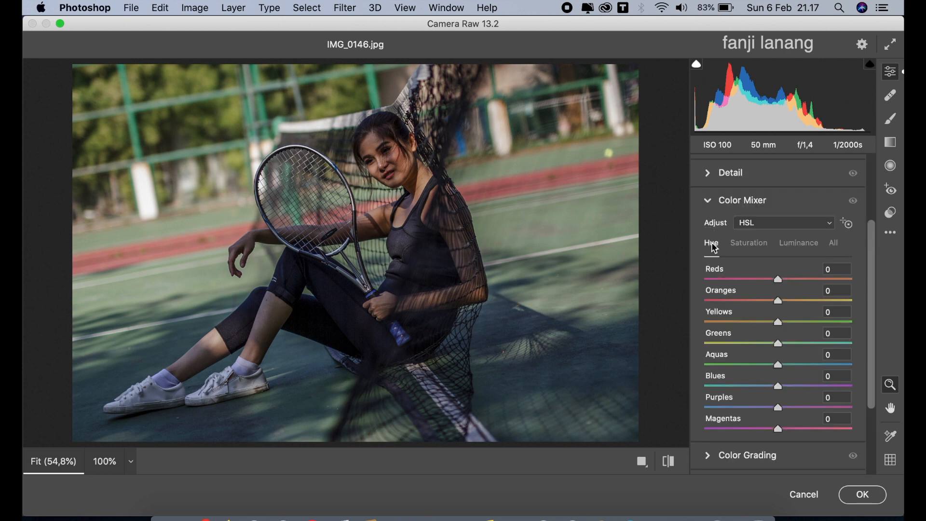
pyautogui.moveTo(779, 280); pyautogui.dragTo(821, 349)
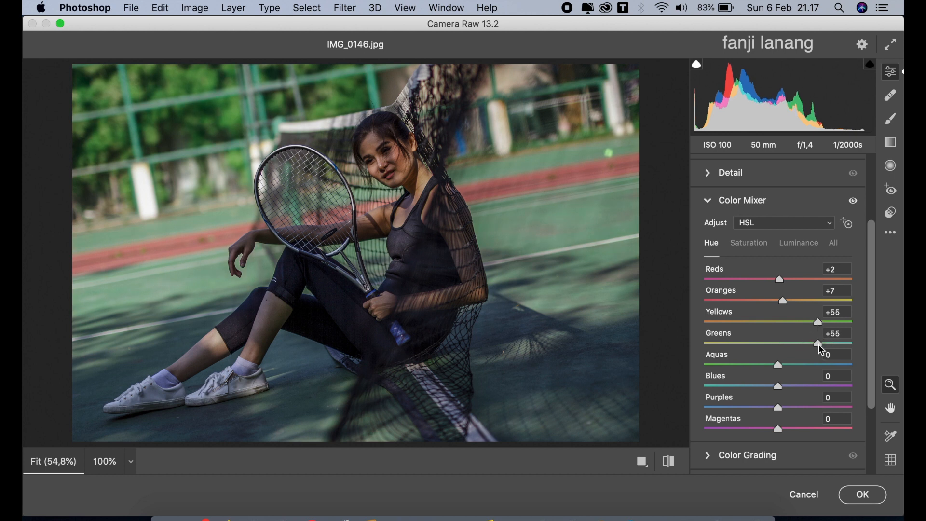
# Set the Color Mixer saturation of Yellows to -37 and Greens to -76, and lower Aquas slightly.
pyautogui.click(751, 248)
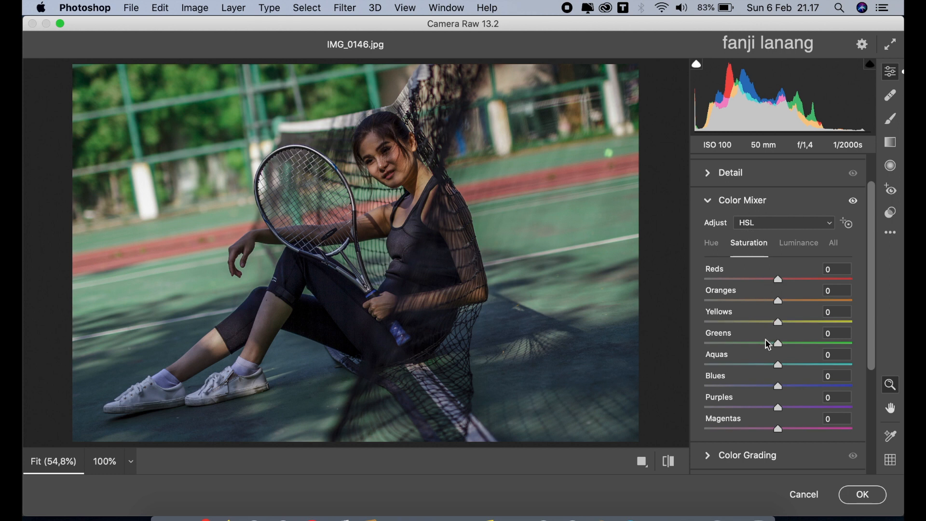
pyautogui.moveTo(751, 324); pyautogui.dragTo(725, 354)
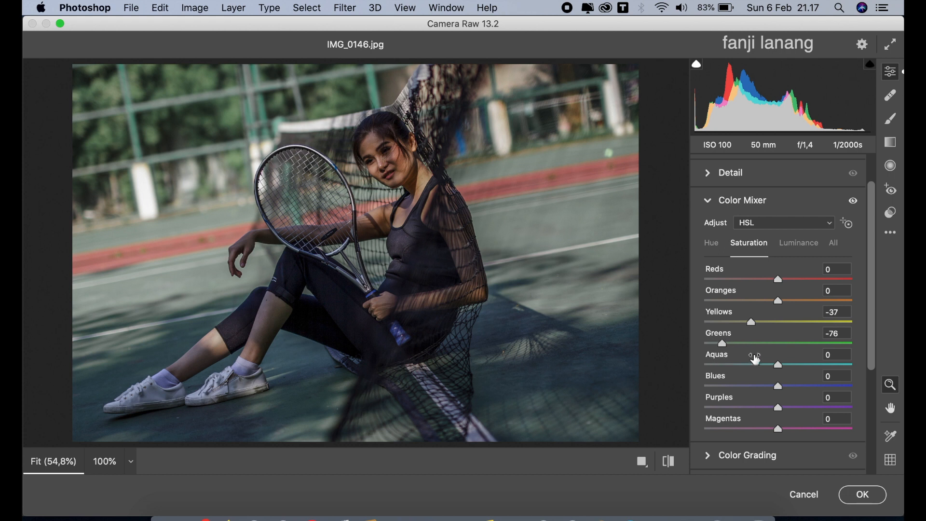
pyautogui.moveTo(777, 365); pyautogui.dragTo(770, 367)
# Set the Color Mixer luminance of Reds to +6, Oranges to +21, Yellows to -45 and Greens to -40.
pyautogui.click(794, 247)
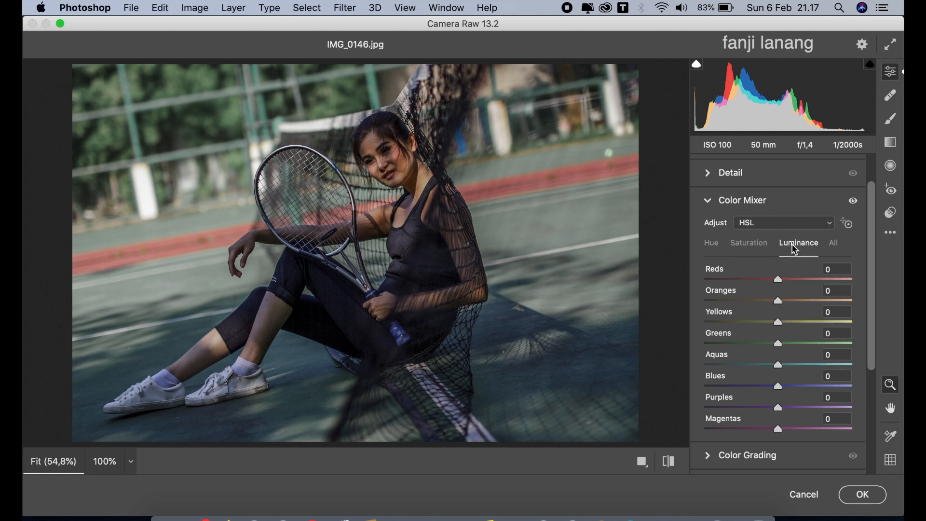
pyautogui.moveTo(778, 280); pyautogui.dragTo(756, 339)
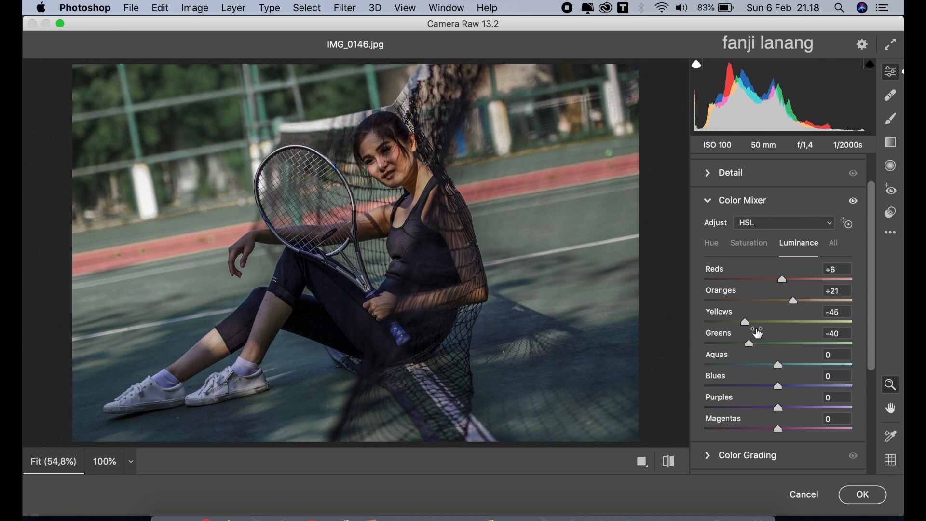
pyautogui.click(714, 209)
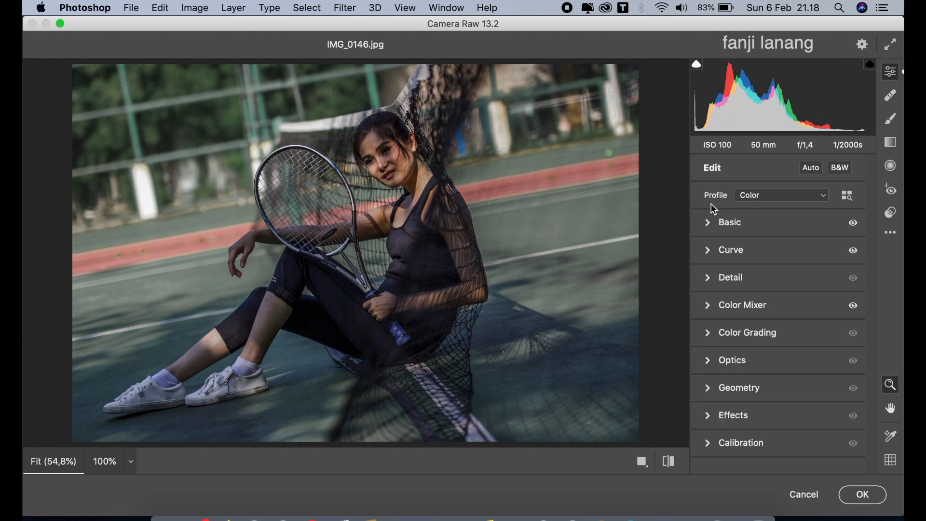
# Color grade the shadows with Hue 194 and Saturation 15.
pyautogui.click(712, 337)
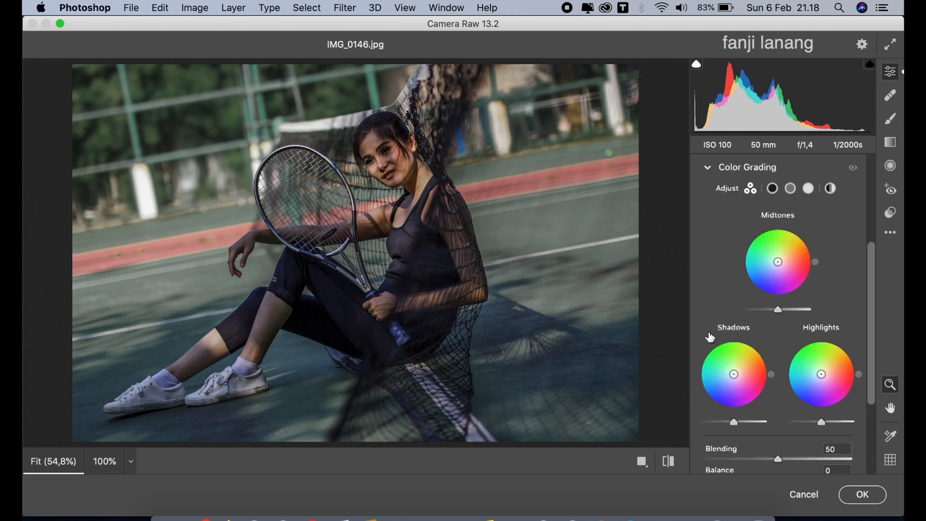
pyautogui.click(773, 189)
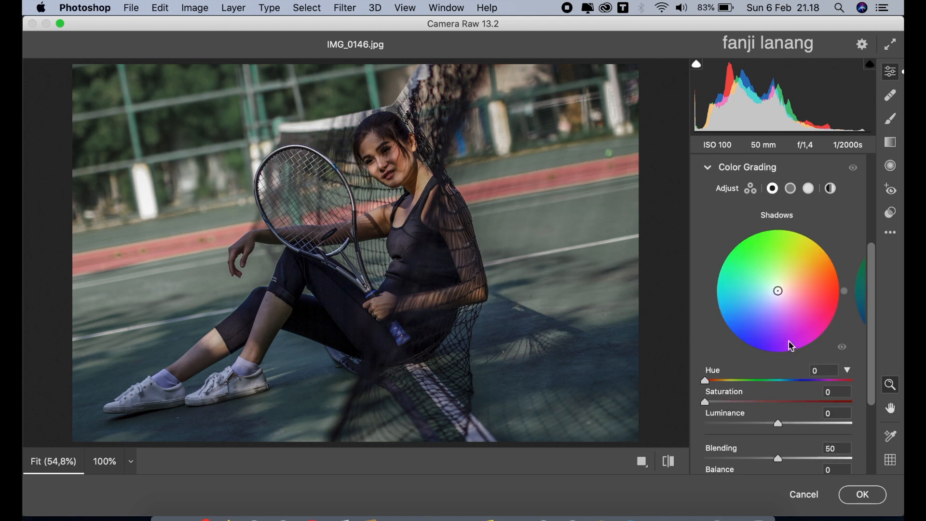
pyautogui.moveTo(777, 381); pyautogui.dragTo(784, 383)
pyautogui.moveTo(718, 406); pyautogui.dragTo(730, 409)
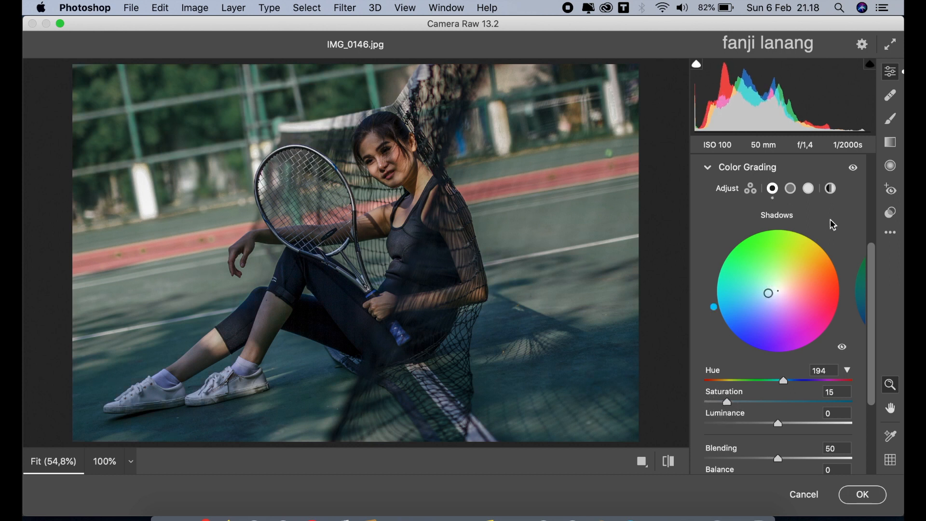
# Color grade the highlights with Hue 48 and Saturation 13.
pyautogui.click(812, 193)
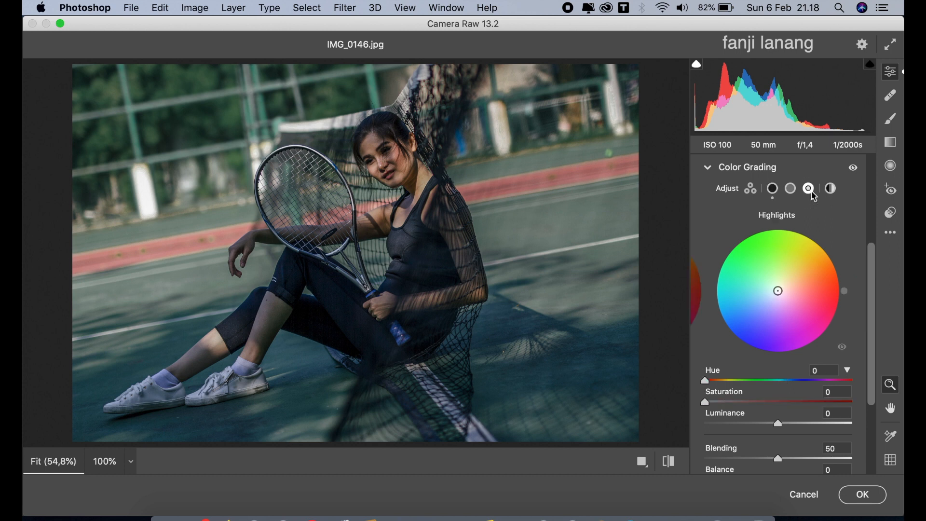
pyautogui.moveTo(724, 380); pyautogui.dragTo(724, 384)
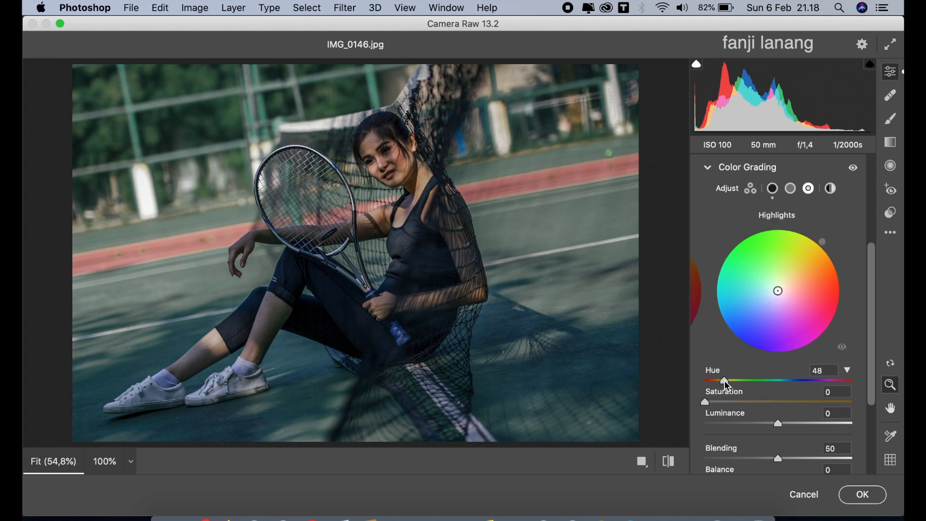
pyautogui.click(722, 403)
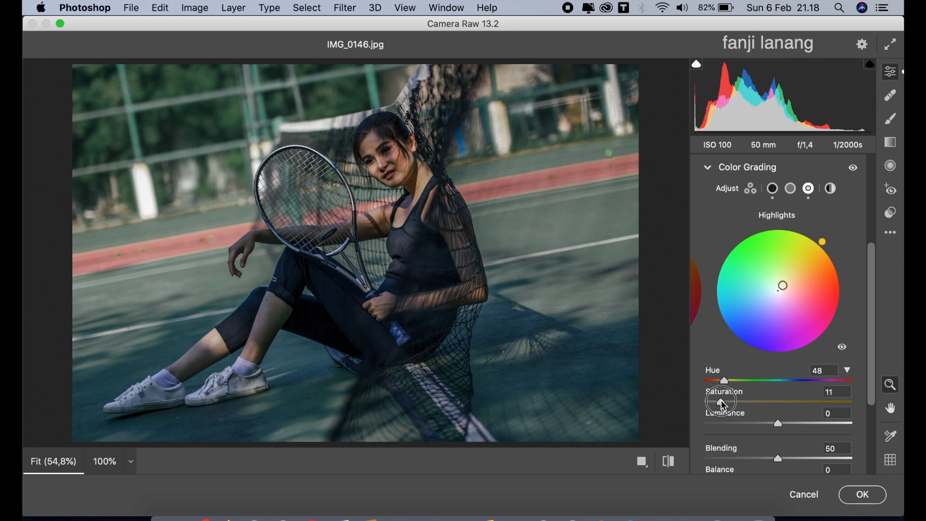
pyautogui.moveTo(721, 401); pyautogui.dragTo(726, 413)
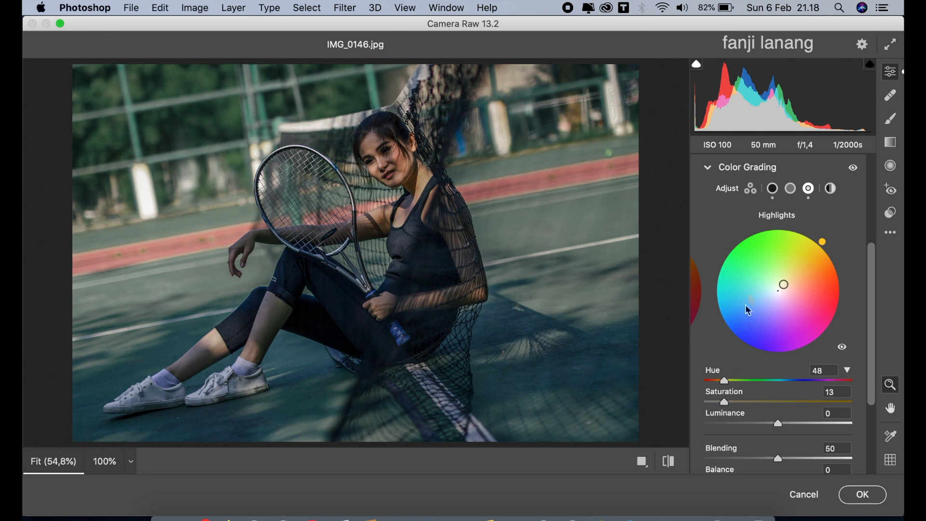
pyautogui.click(710, 169)
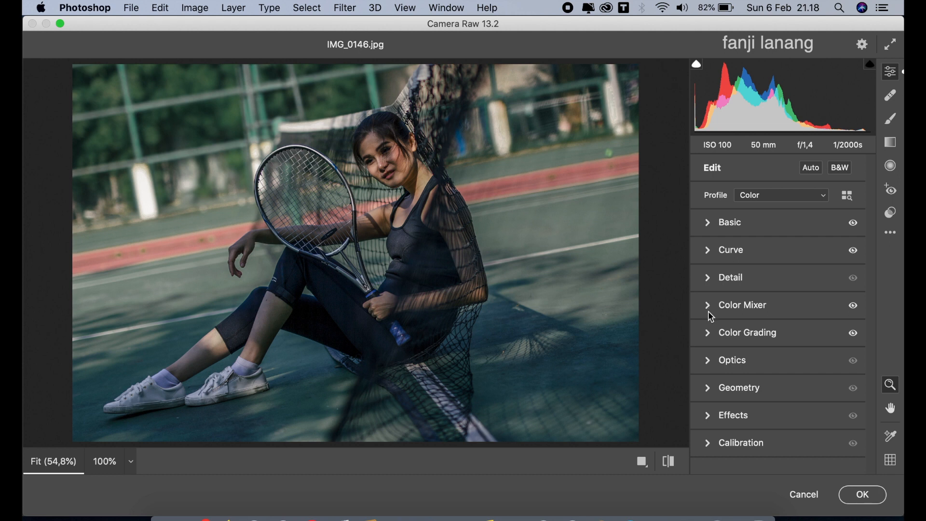
# Add a dark vignette to the photo with Vignetting at -35 and Feather at 100.
pyautogui.click(709, 415)
pyautogui.click(767, 317)
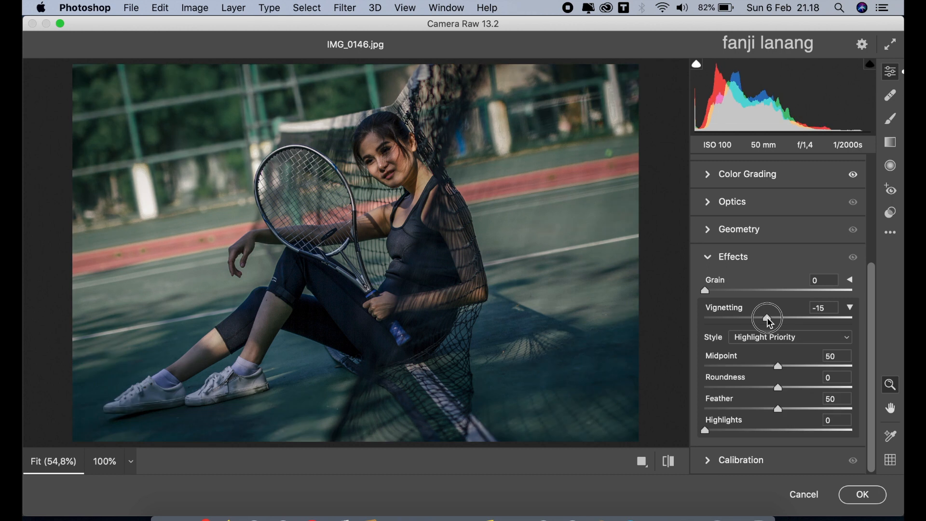
pyautogui.moveTo(767, 319); pyautogui.dragTo(754, 326)
pyautogui.moveTo(777, 409); pyautogui.dragTo(901, 416)
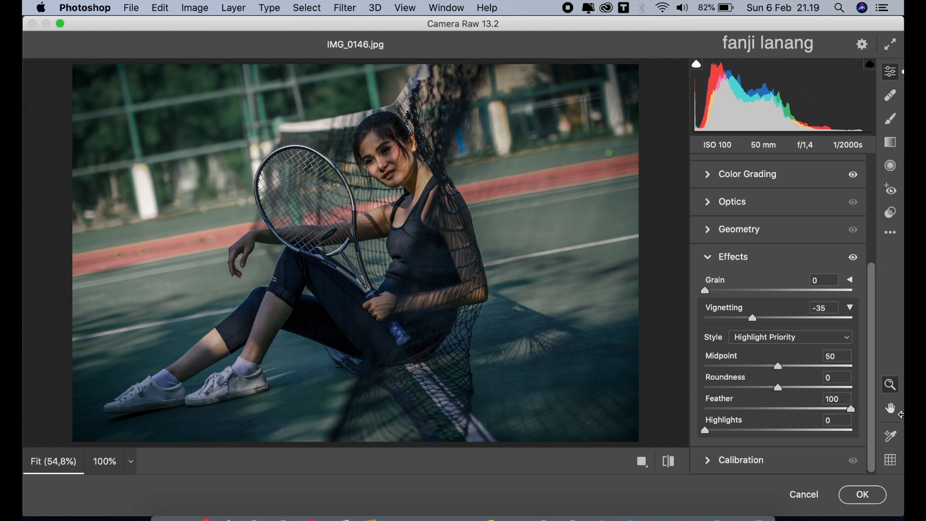
pyautogui.click(708, 260)
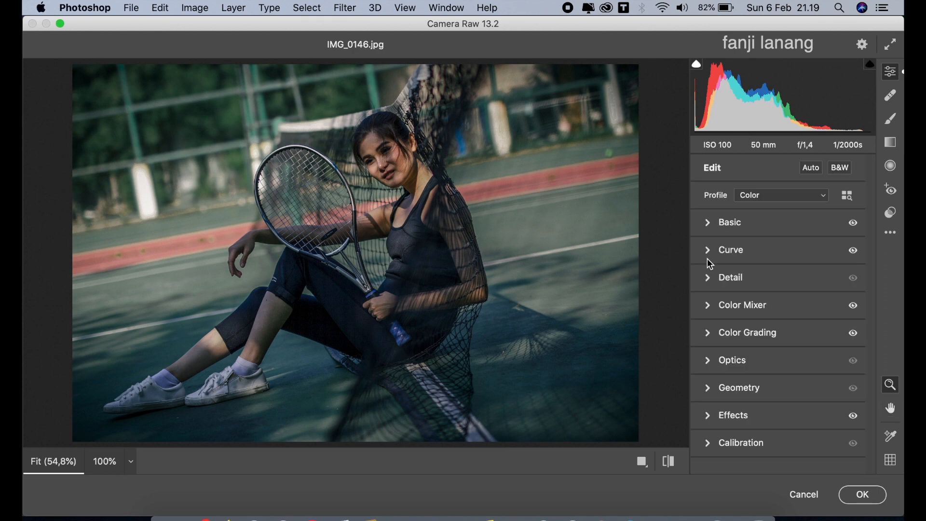
# Calibrate the photo's colors with Red Primary Hue at +55, Green Primary Hue at +100 and Blue Primary Hue at -30.
pyautogui.click(712, 444)
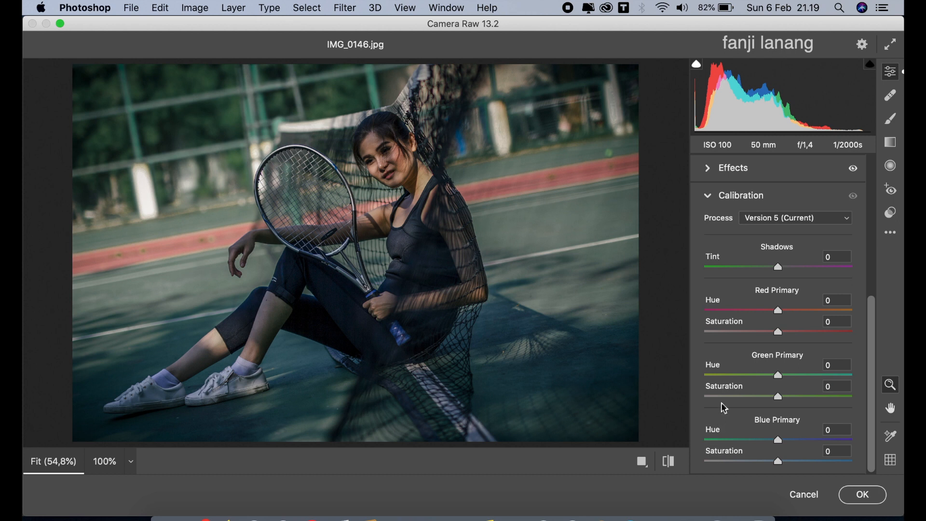
pyautogui.click(809, 311)
pyautogui.moveTo(811, 314); pyautogui.dragTo(819, 322)
pyautogui.moveTo(810, 378); pyautogui.dragTo(888, 378)
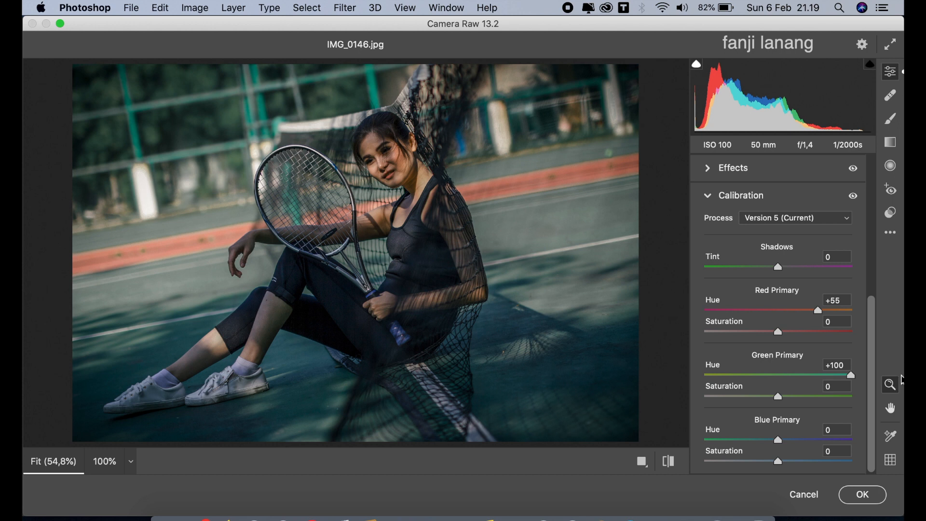
pyautogui.click(768, 441)
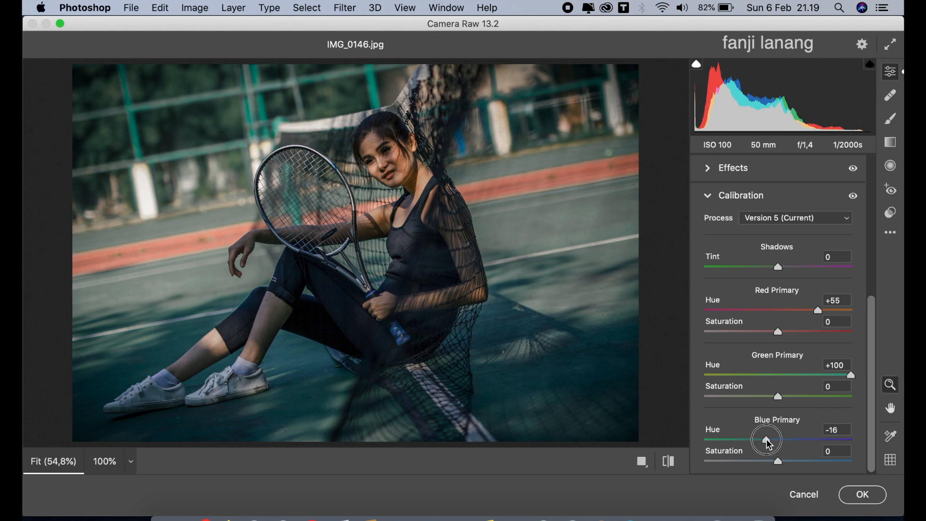
pyautogui.moveTo(767, 439); pyautogui.dragTo(759, 448)
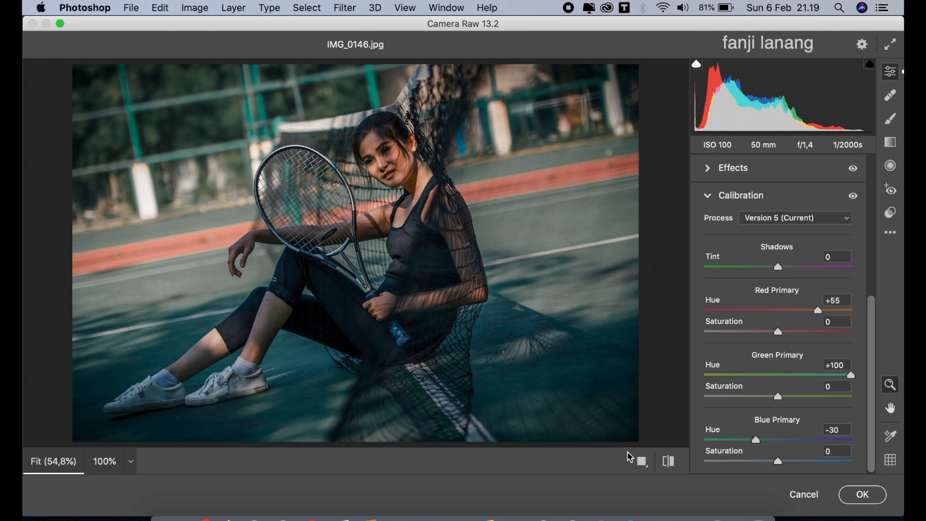
# Compare the photo before and after side by side and apply the Camera Raw edits to the layer.
pyautogui.click(643, 461)
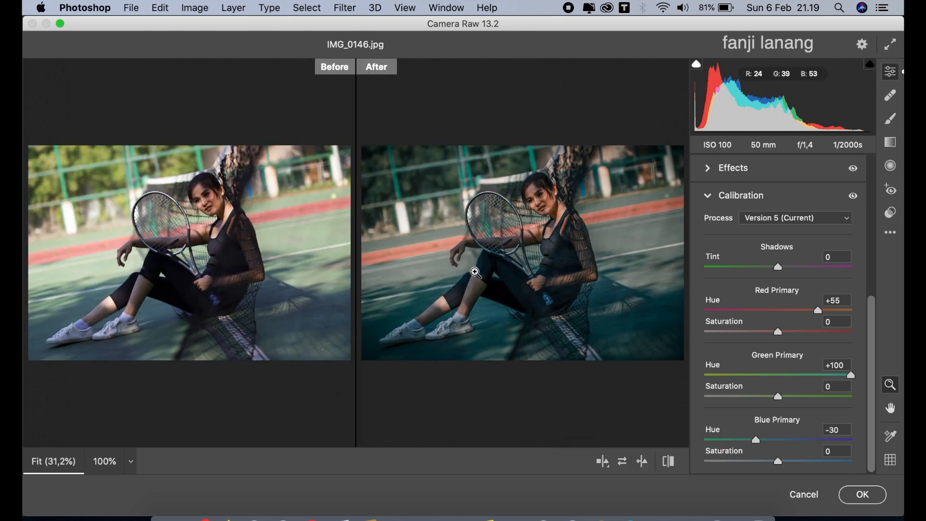
pyautogui.click(862, 493)
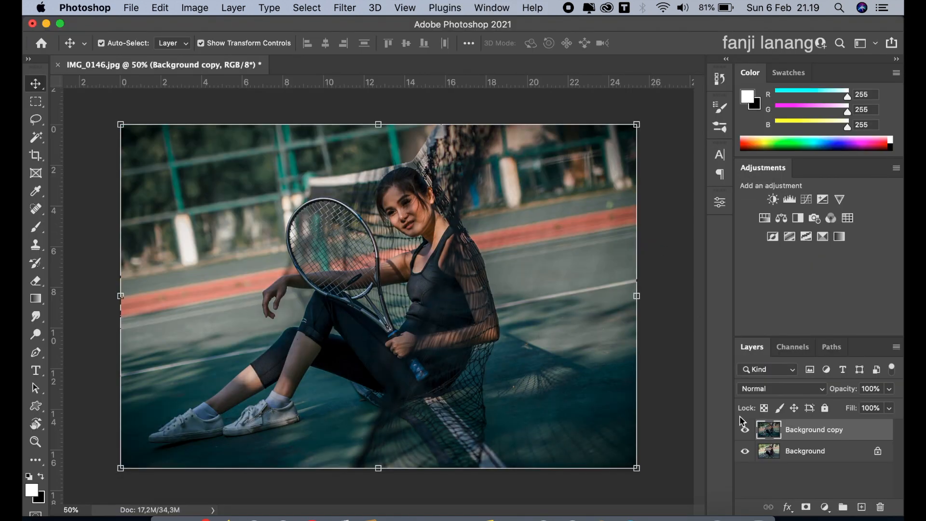
# Toggle the visibility of the Background copy layer to compare the graded photo with the original.
pyautogui.click(744, 429)
pyautogui.click(744, 429)
pyautogui.click(744, 429)
pyautogui.click(743, 429)
# Add a new empty layer above Background copy and choose the signature preset for the Brush tool.
pyautogui.click(861, 507)
pyautogui.click(37, 226)
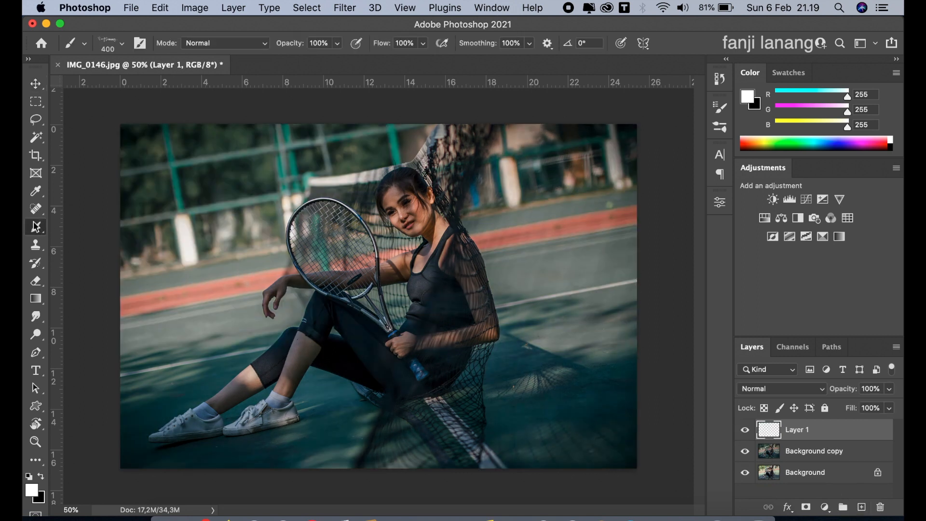
pyautogui.click(114, 49)
pyautogui.click(50, 169)
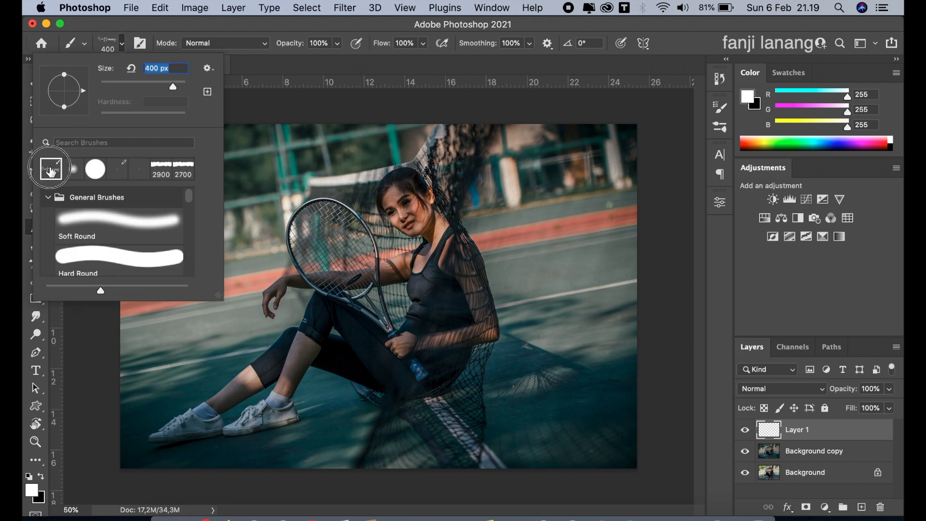
pyautogui.click(596, 60)
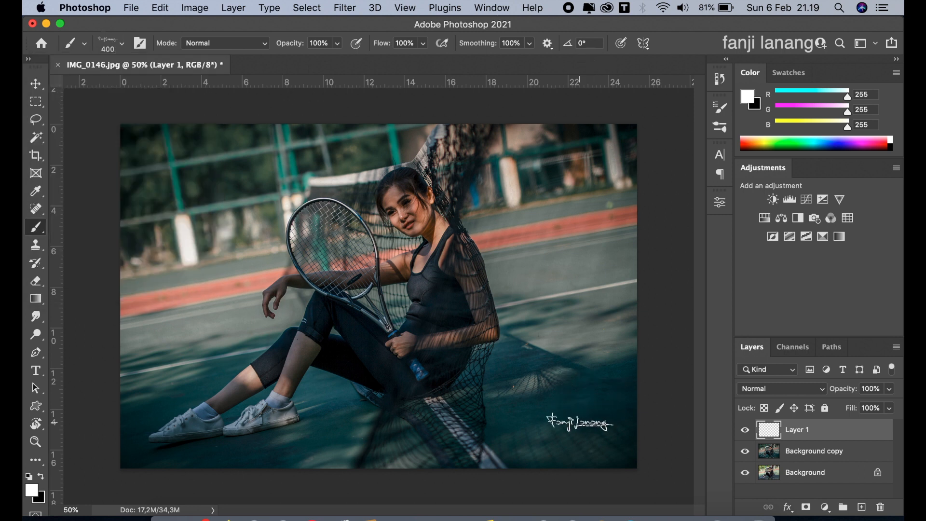
# Reduce the brush size to 250 px and stamp the white signature in the photo's lower-right corner.
pyautogui.press('[')
pyautogui.press('[')
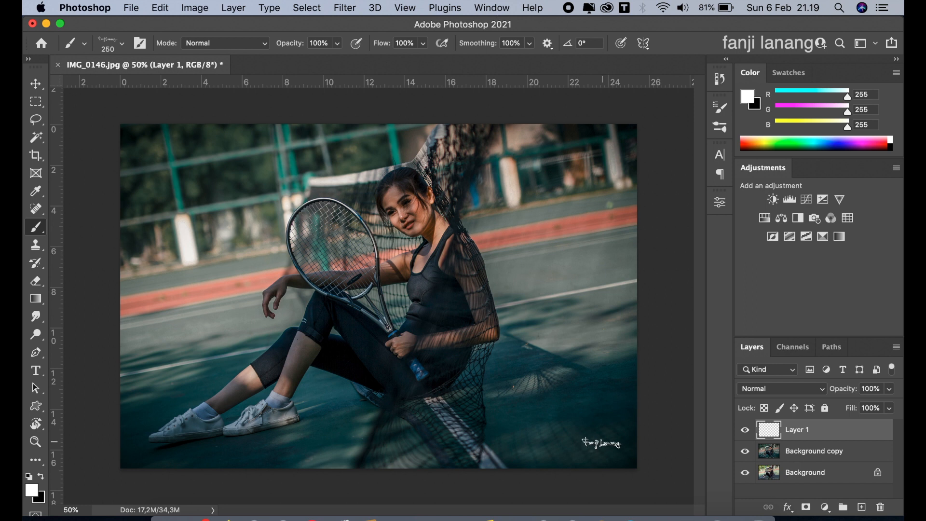
pyautogui.click(602, 450)
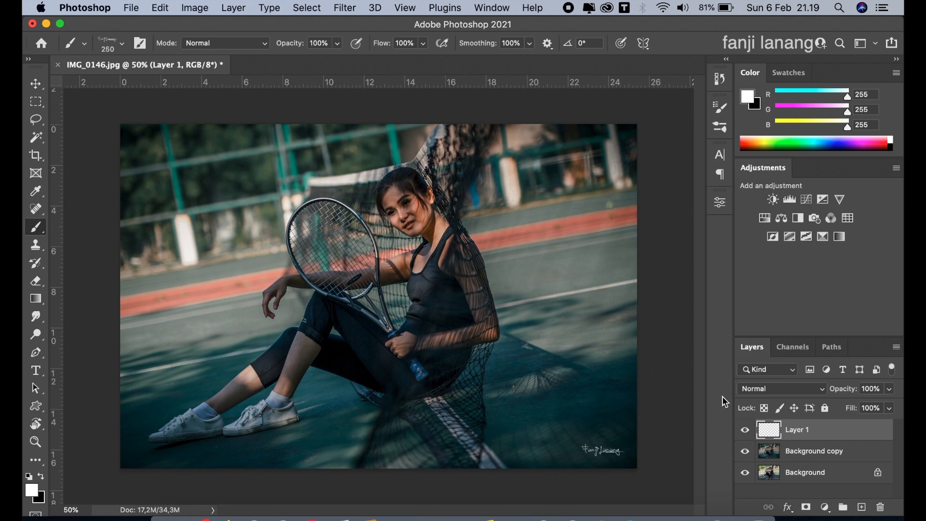